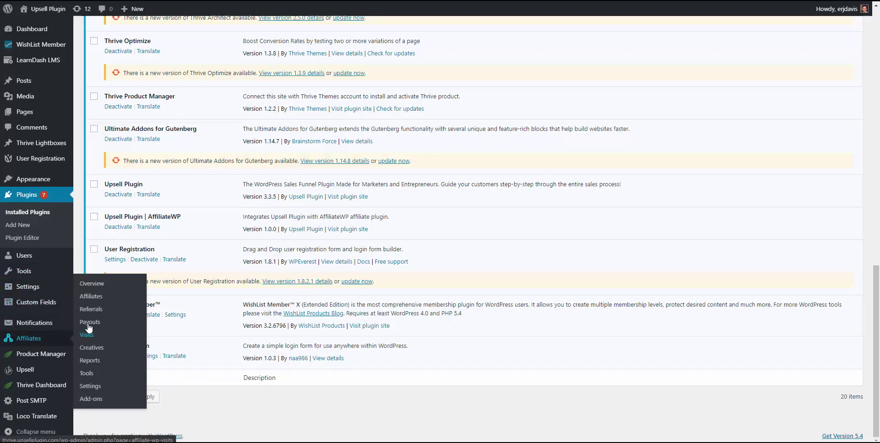
# Open AffiliateWP's Integrations settings and confirm Upsell Plugin is the only integration ticked.
pyautogui.click(91, 388)
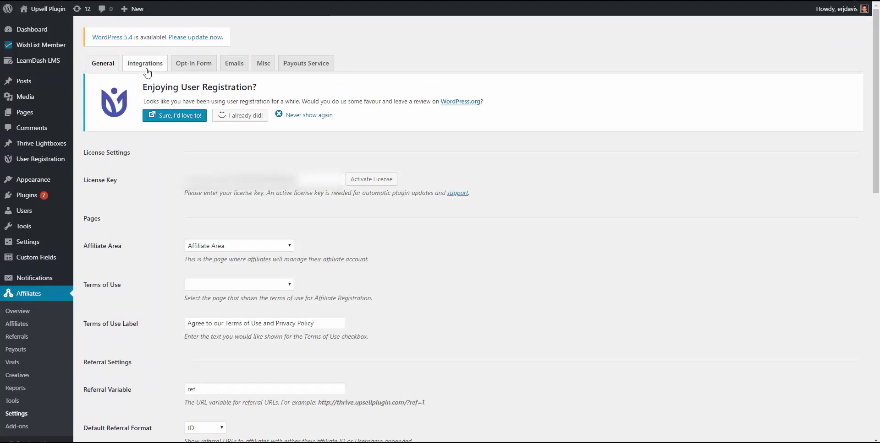
pyautogui.click(150, 72)
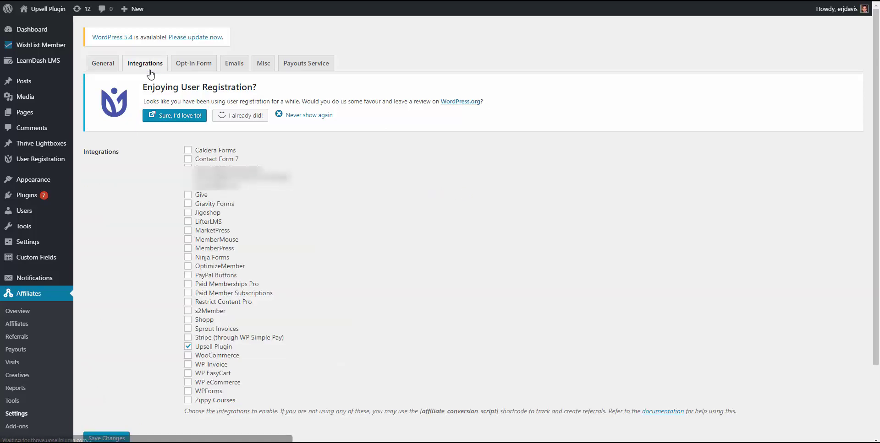
pyautogui.scroll(-2, 209, 268)
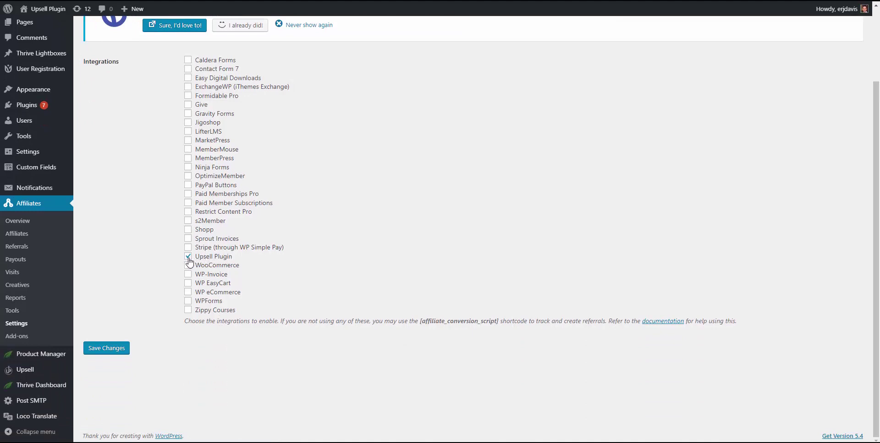
pyautogui.click(188, 256)
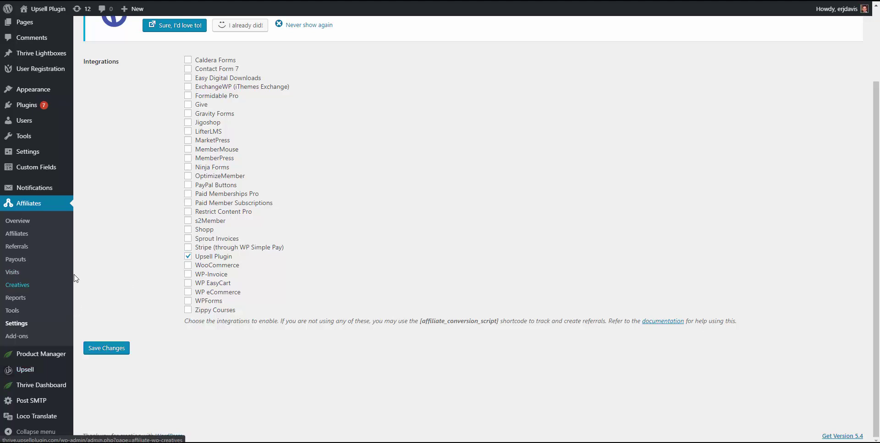
pyautogui.scroll(1, 69, 316)
pyautogui.scroll(1, 46, 315)
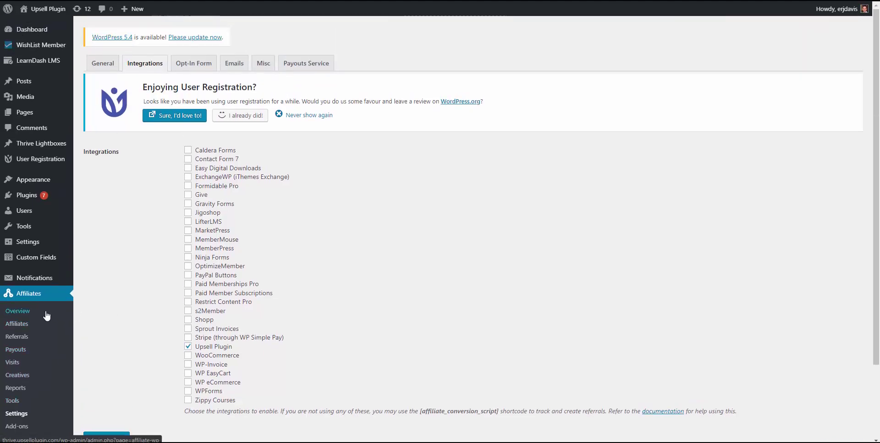
pyautogui.scroll(-2, 46, 316)
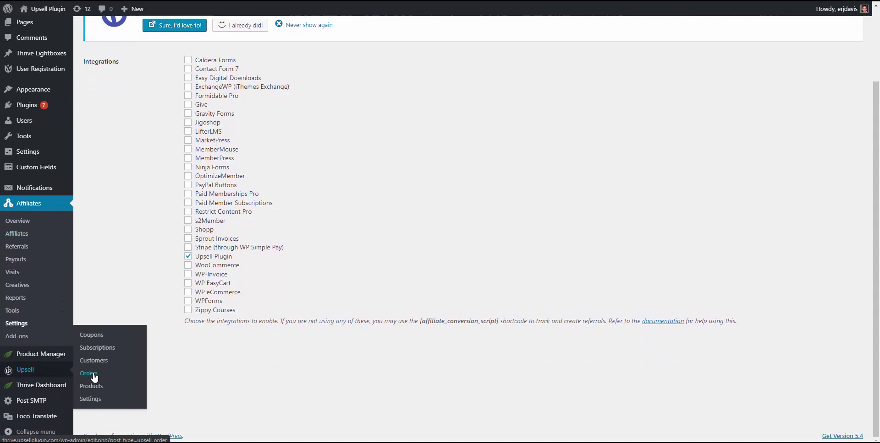
# Review the Upsell orders' referral IDs, then bring up the Upsell Products list.
pyautogui.click(89, 374)
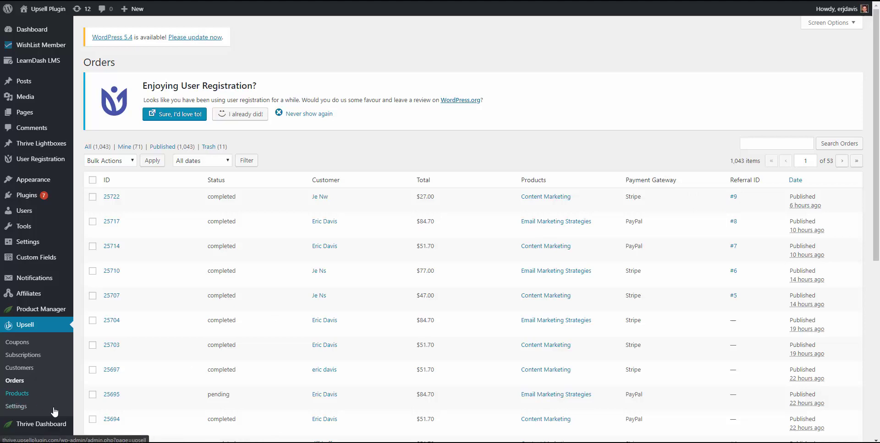
pyautogui.click(19, 395)
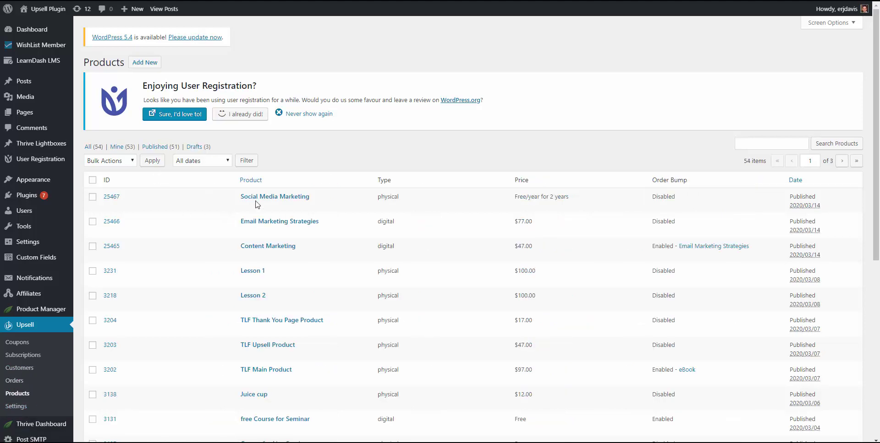
# In Social Media Marketing's AffiliateWP settings, toggle Disable Referrals off and back on.
pyautogui.click(257, 197)
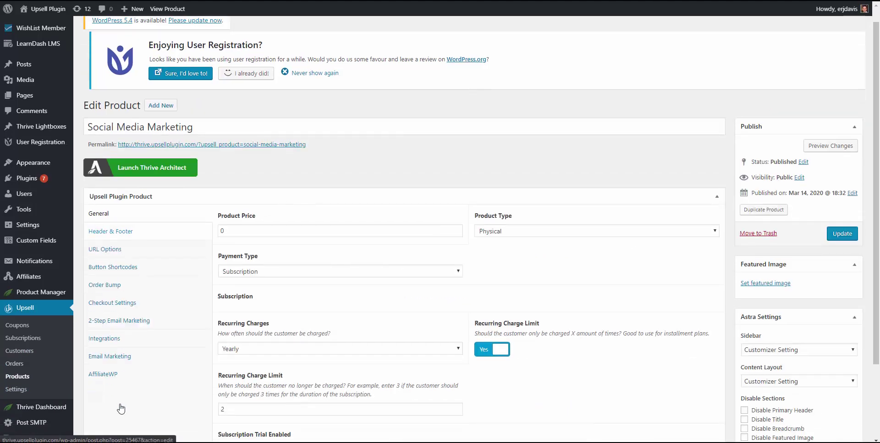
pyautogui.scroll(-2, 100, 312)
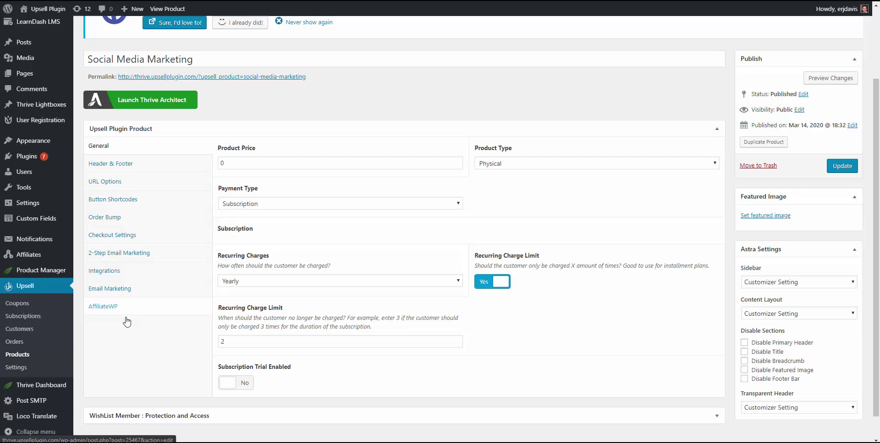
pyautogui.click(102, 313)
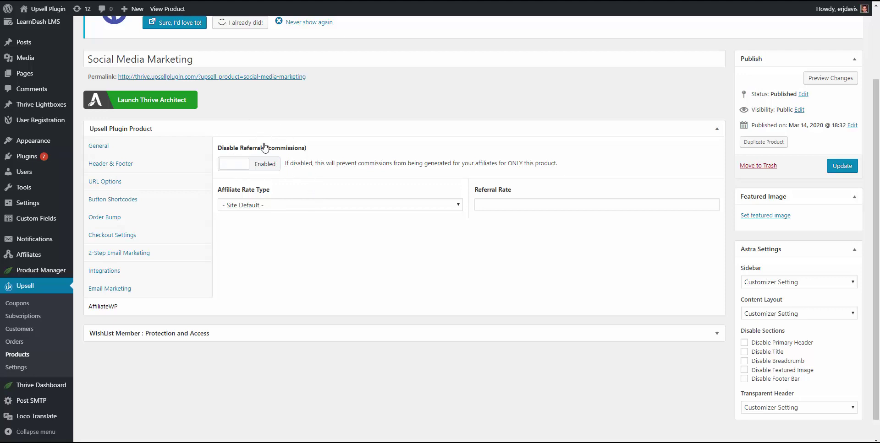
pyautogui.click(246, 169)
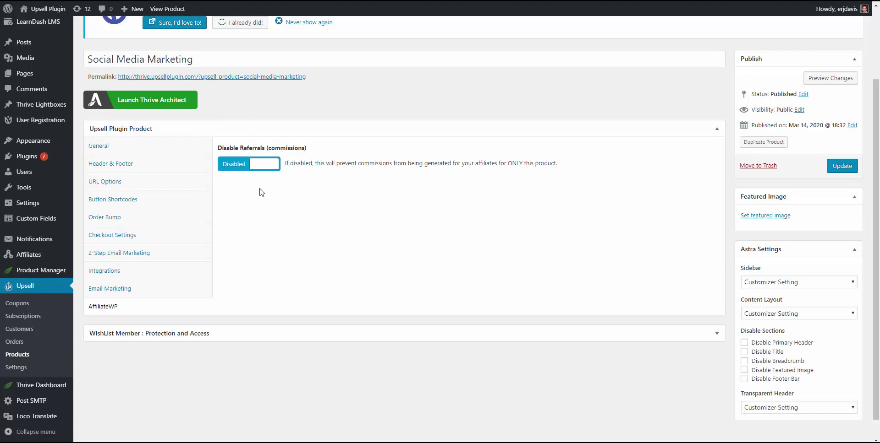
pyautogui.click(251, 163)
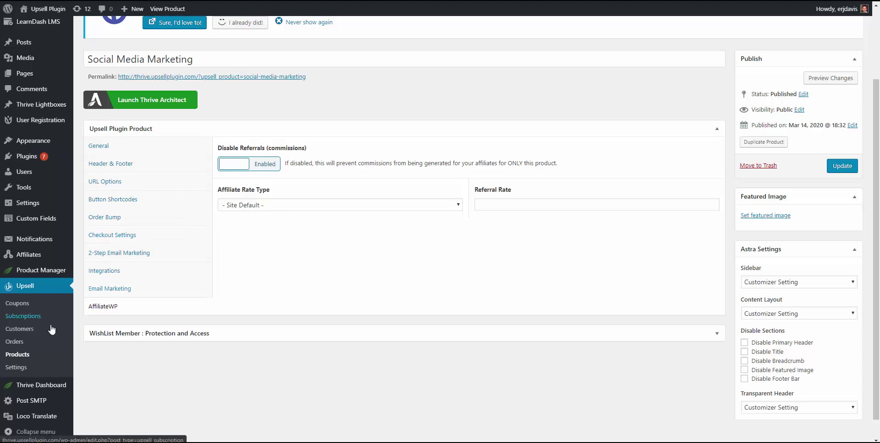
# Set the affiliate rate type to Flat USD and enter 0 in the referral rate.
pyautogui.click(269, 206)
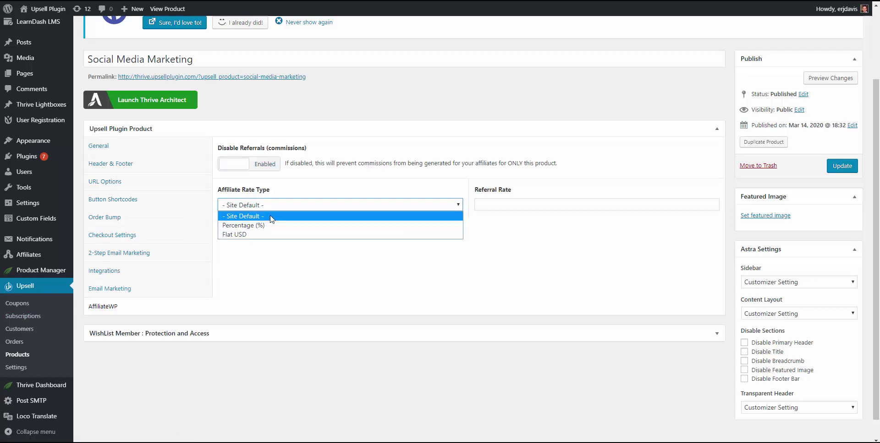
pyautogui.click(258, 235)
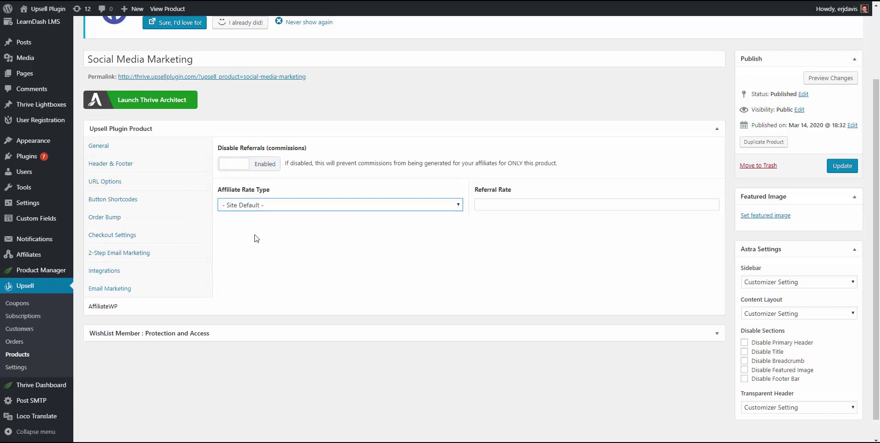
pyautogui.click(509, 204)
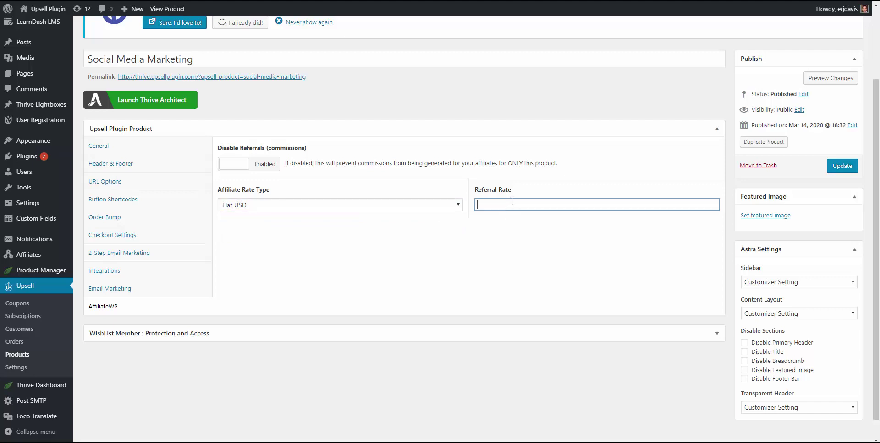
pyautogui.write('20')
pyautogui.click(23, 305)
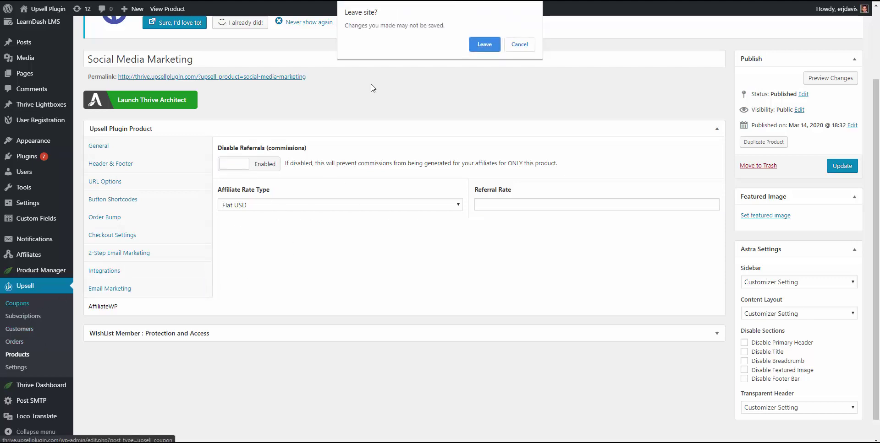
# Discard the product edits, start a new coupon, and assign the administrator as its affiliate.
pyautogui.click(484, 44)
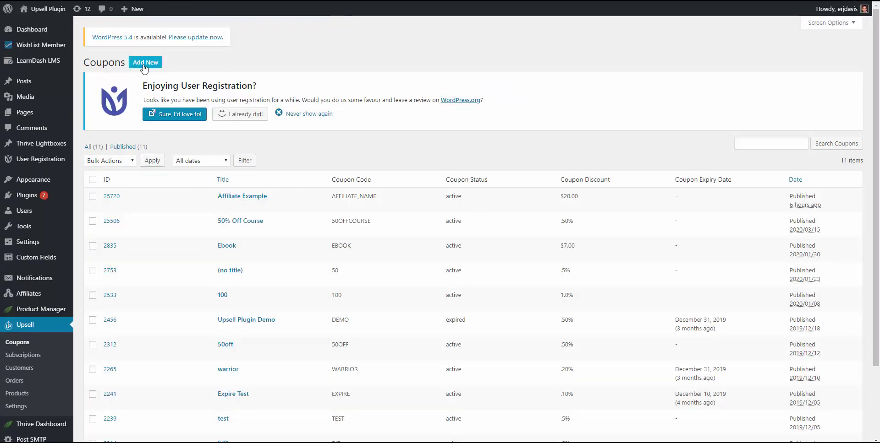
pyautogui.click(152, 64)
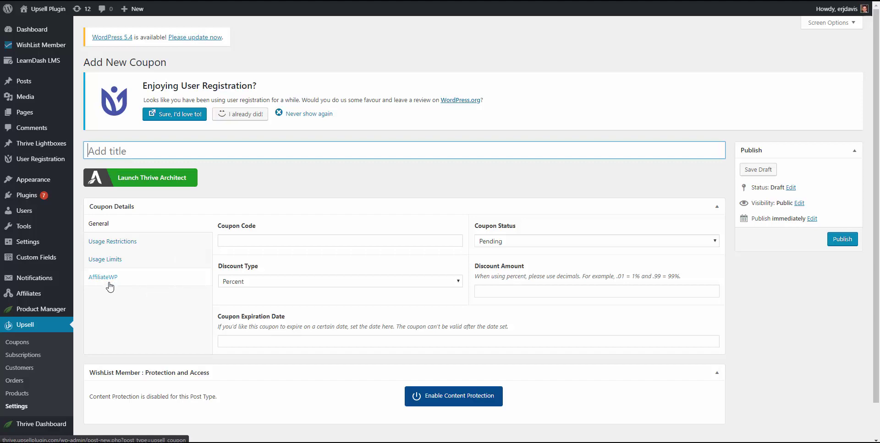
pyautogui.click(103, 278)
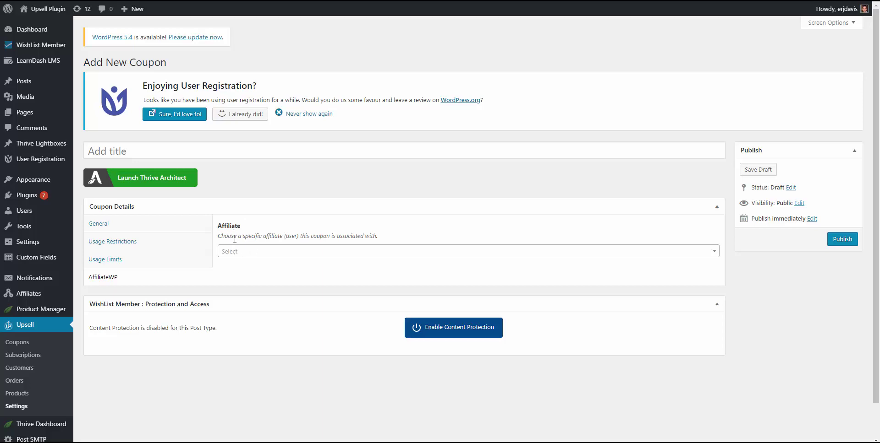
pyautogui.click(114, 224)
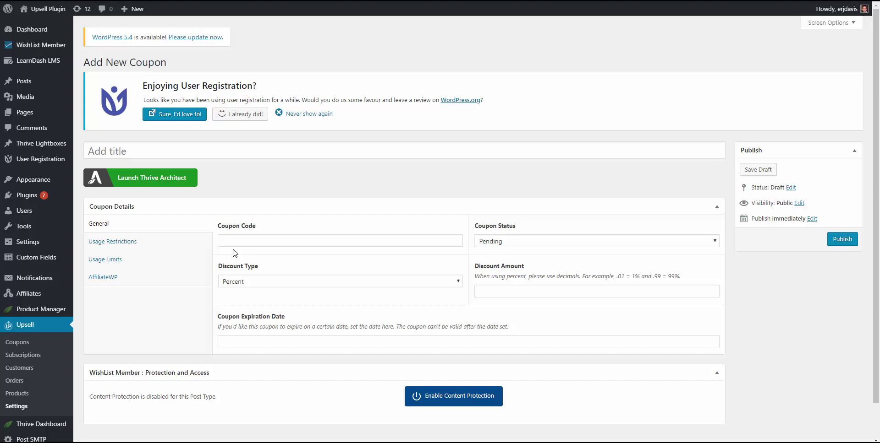
pyautogui.click(137, 280)
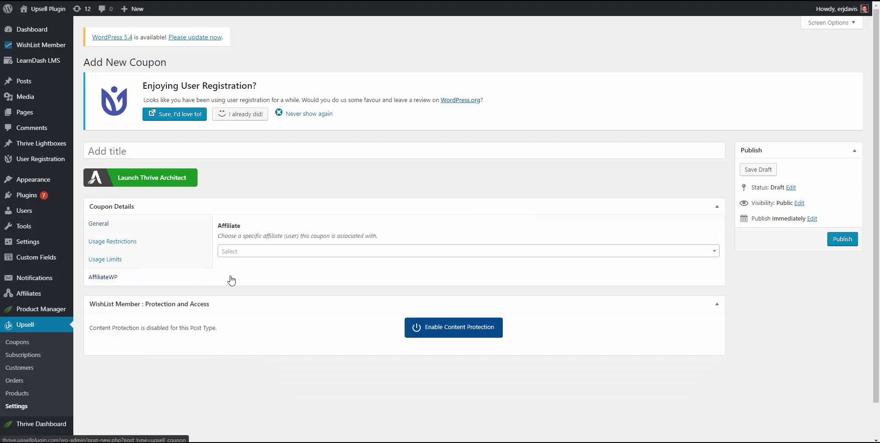
pyautogui.click(244, 252)
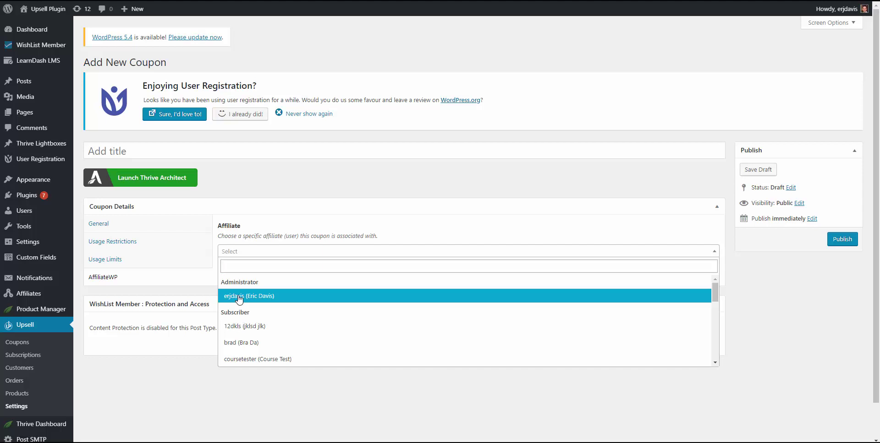
pyautogui.click(239, 298)
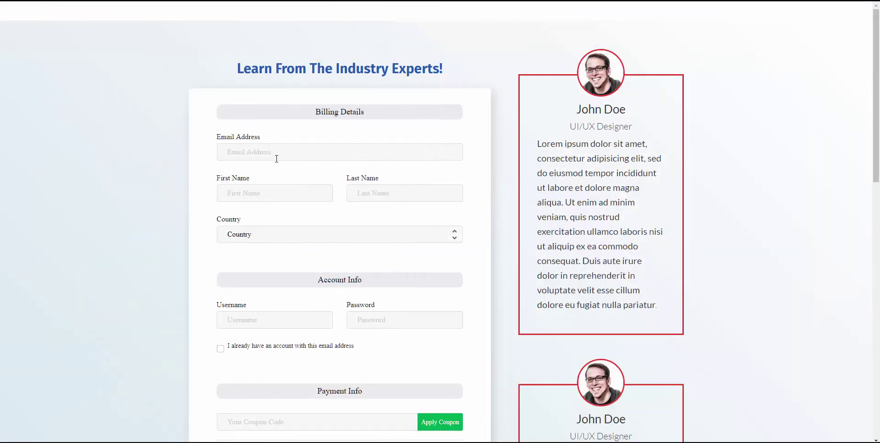
# Finish the customer details and mark that an account already exists for the email.
pyautogui.click(221, 349)
pyautogui.scroll(-2, 229, 275)
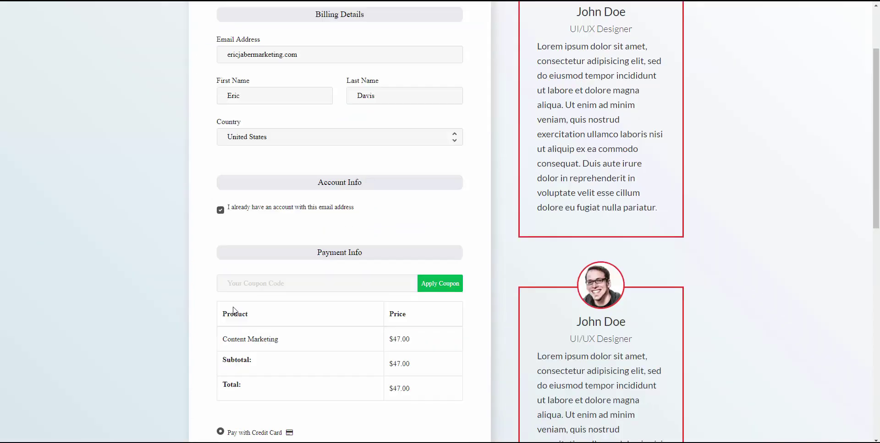
pyautogui.scroll(-3, 238, 297)
pyautogui.scroll(-1, 273, 233)
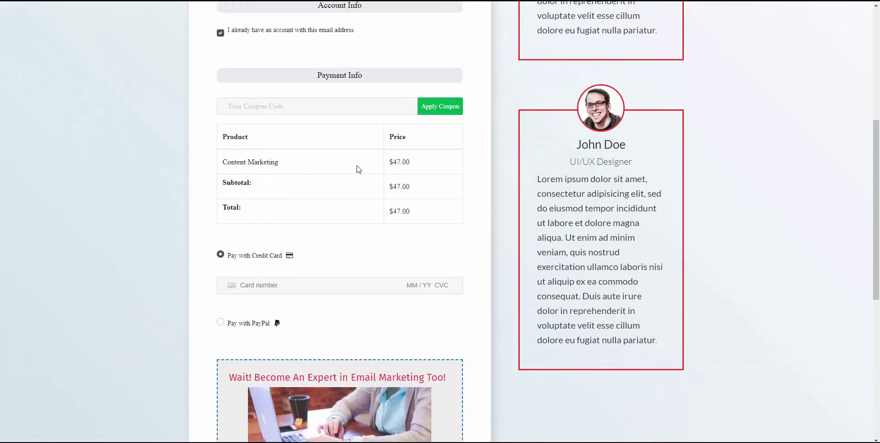
pyautogui.scroll(-1, 348, 202)
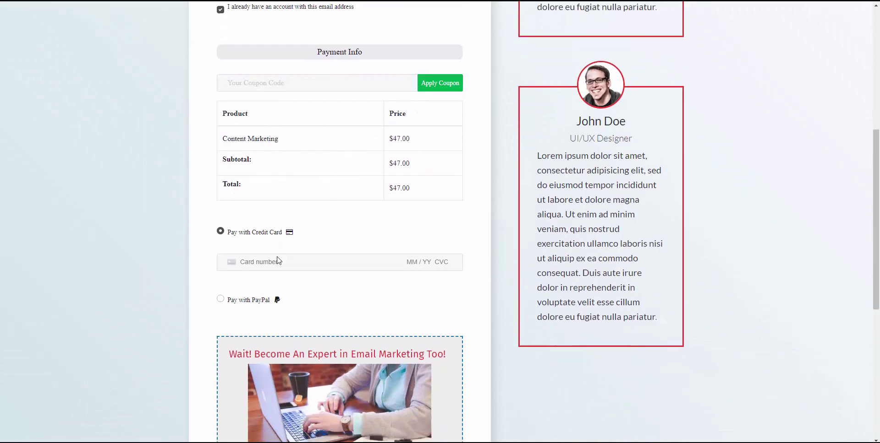
# Enter the test card number, expiry and CVC, and submit the $47 payment.
pyautogui.click(259, 241)
pyautogui.write('242424242')
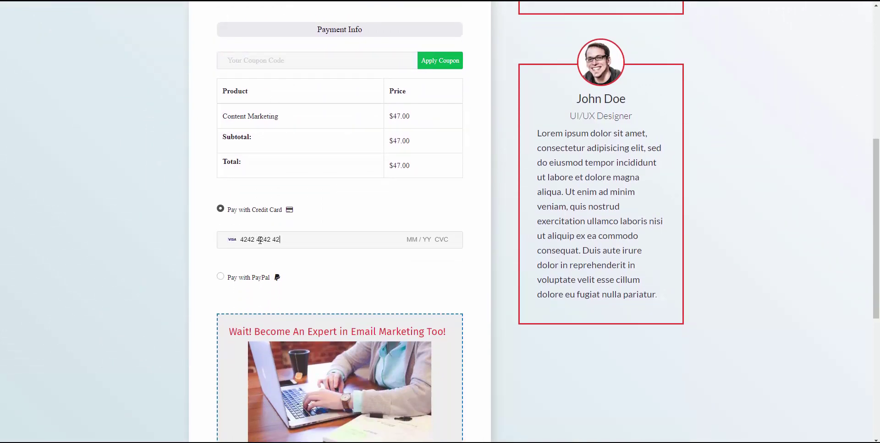
pyautogui.write('42424202123')
pyautogui.scroll(-5, 322, 171)
pyautogui.scroll(1, 322, 171)
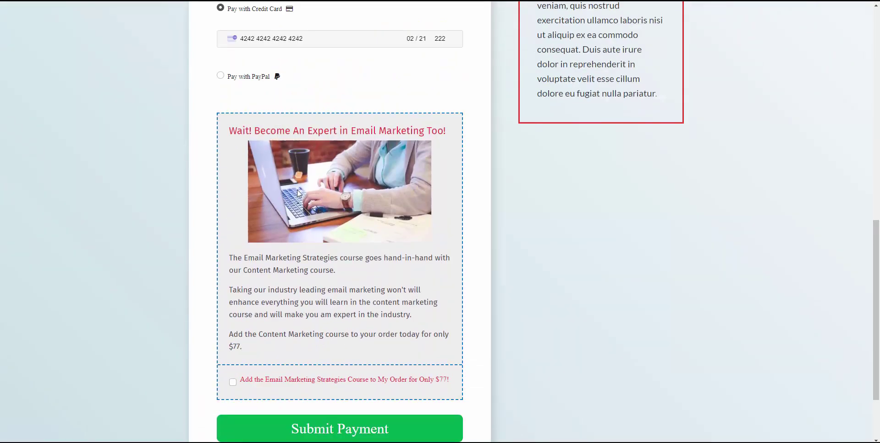
pyautogui.scroll(-2, 297, 190)
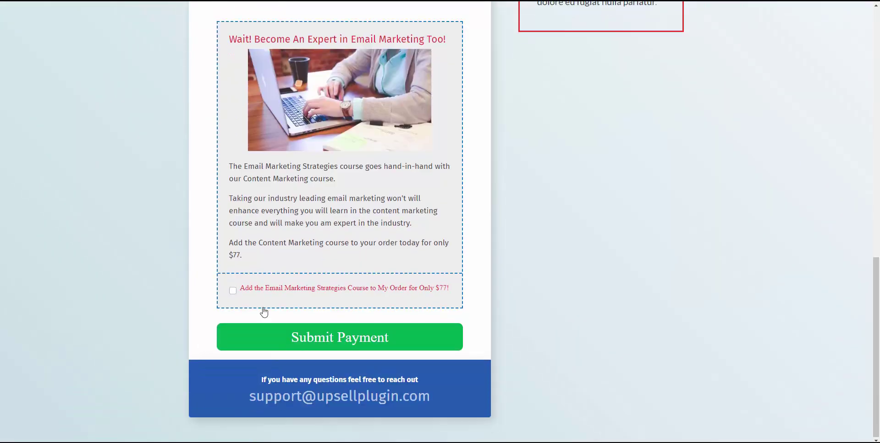
pyautogui.click(329, 337)
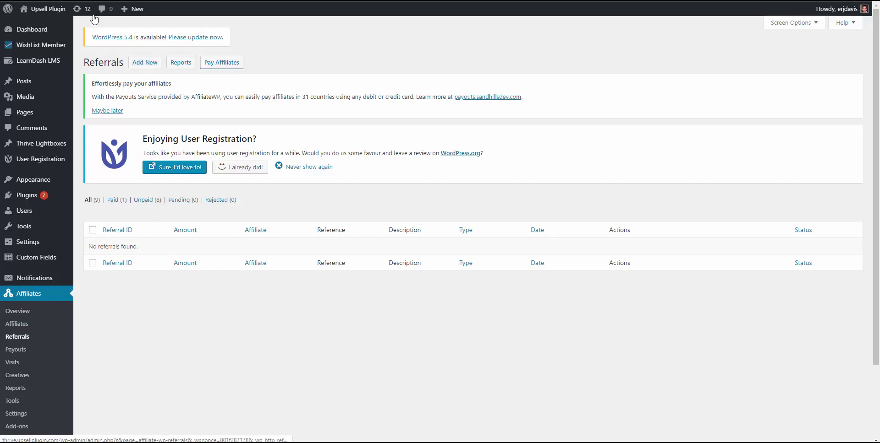
# Reload the Referrals page to reveal the unpaid $9.40 Content Marketing referral.
pyautogui.click(48, 8)
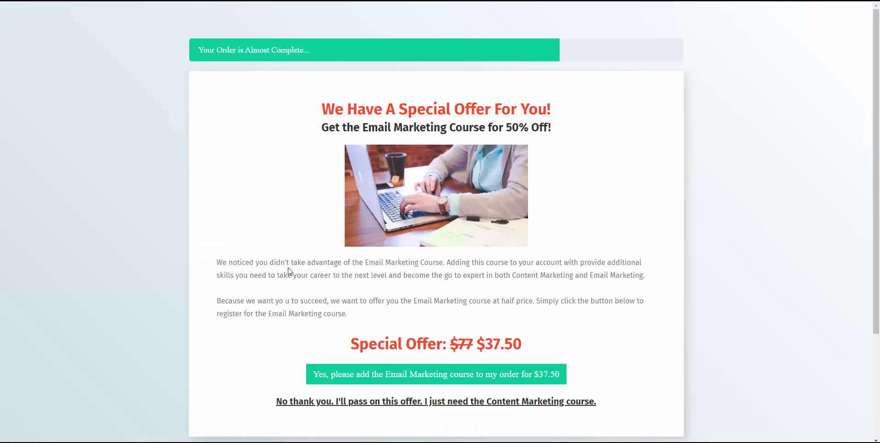
# Accept the $37.50 Email Marketing course upsell offer.
pyautogui.scroll(-2, 339, 302)
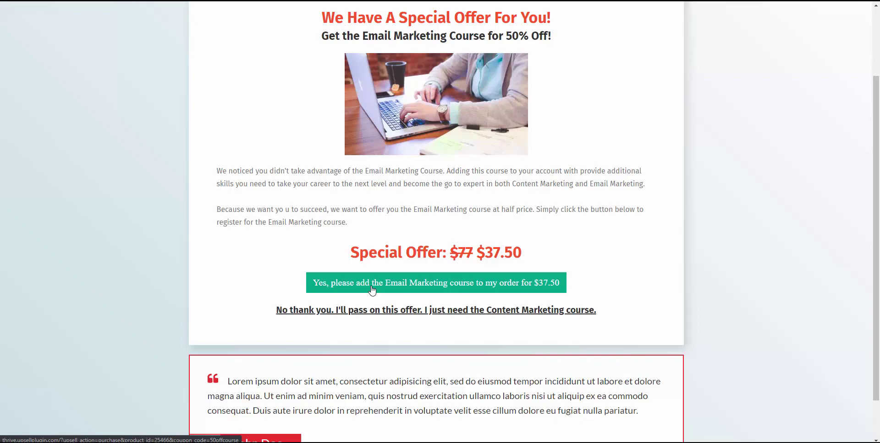
pyautogui.click(386, 285)
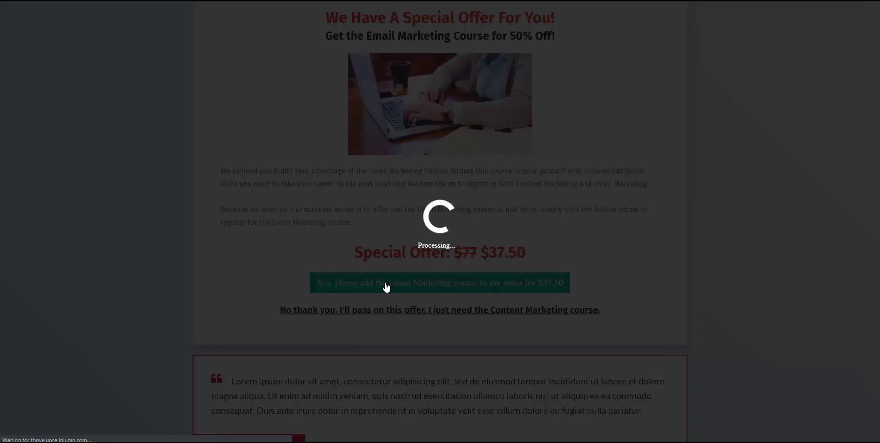